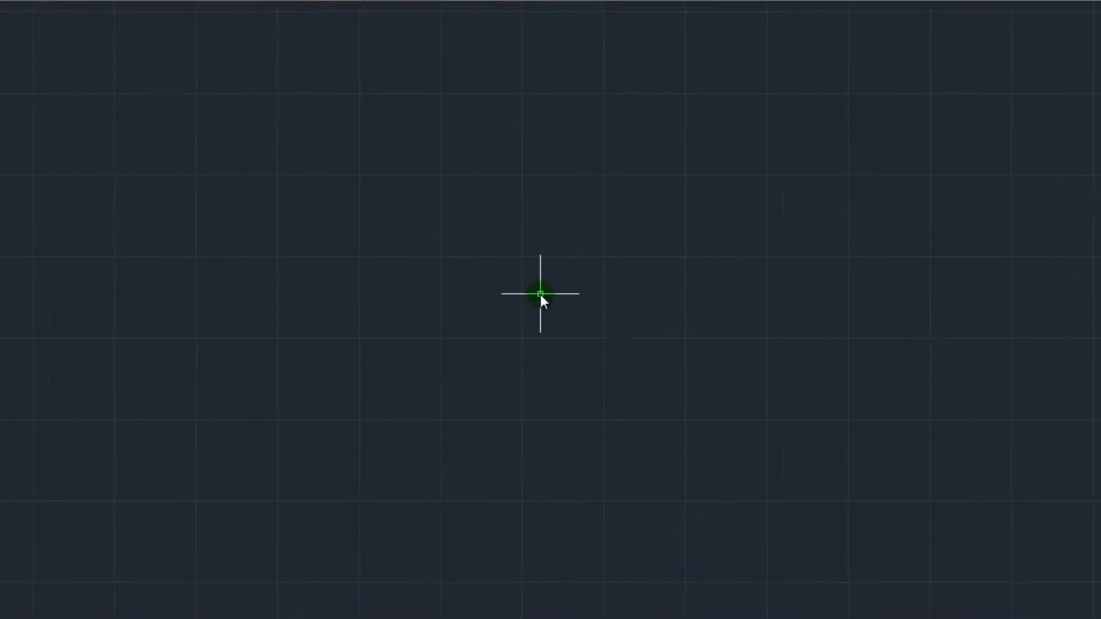
# - Launch the Sheet Set Manager with ZESTAWARKUSZY to show the 'Rysunki mechaniczne' set
pyautogui.write('Z')
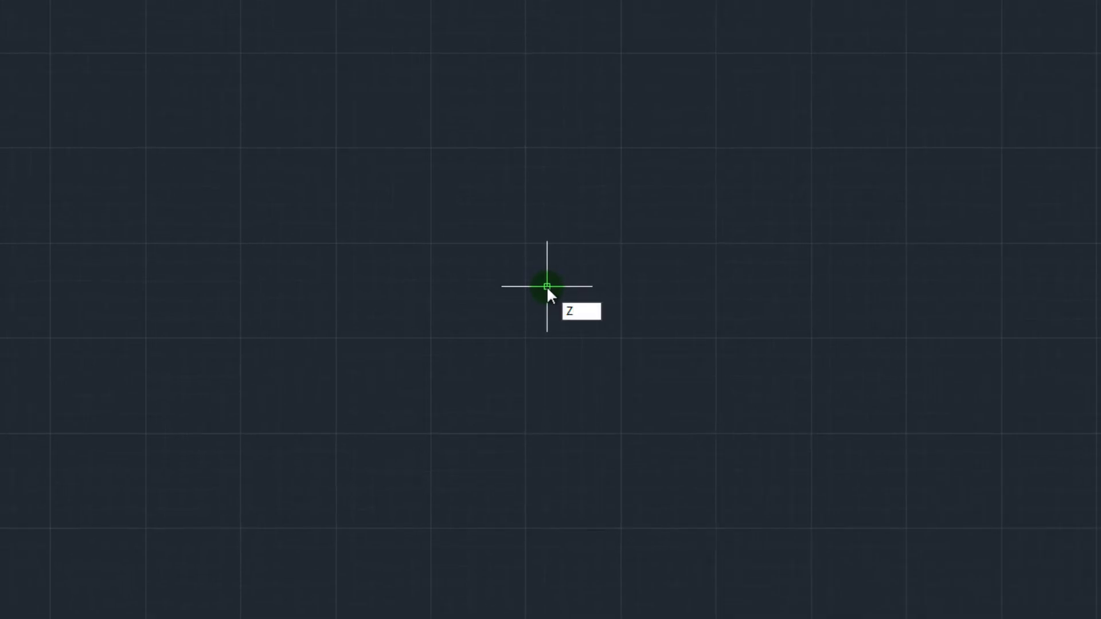
pyautogui.write('ESTA')
pyautogui.write('WARKUS')
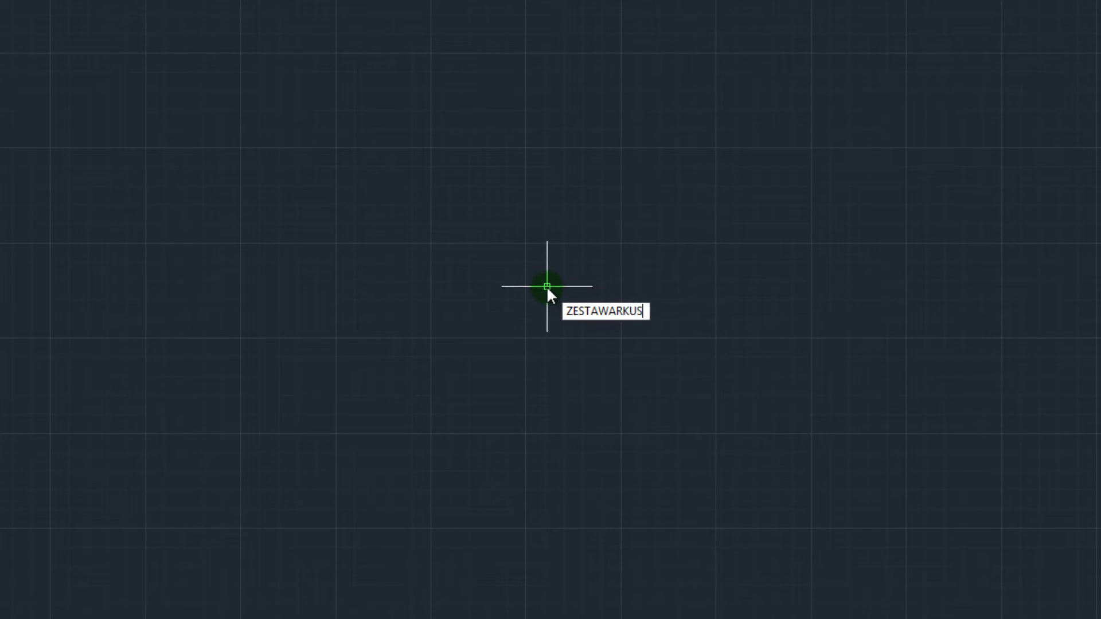
pyautogui.write('ZY')
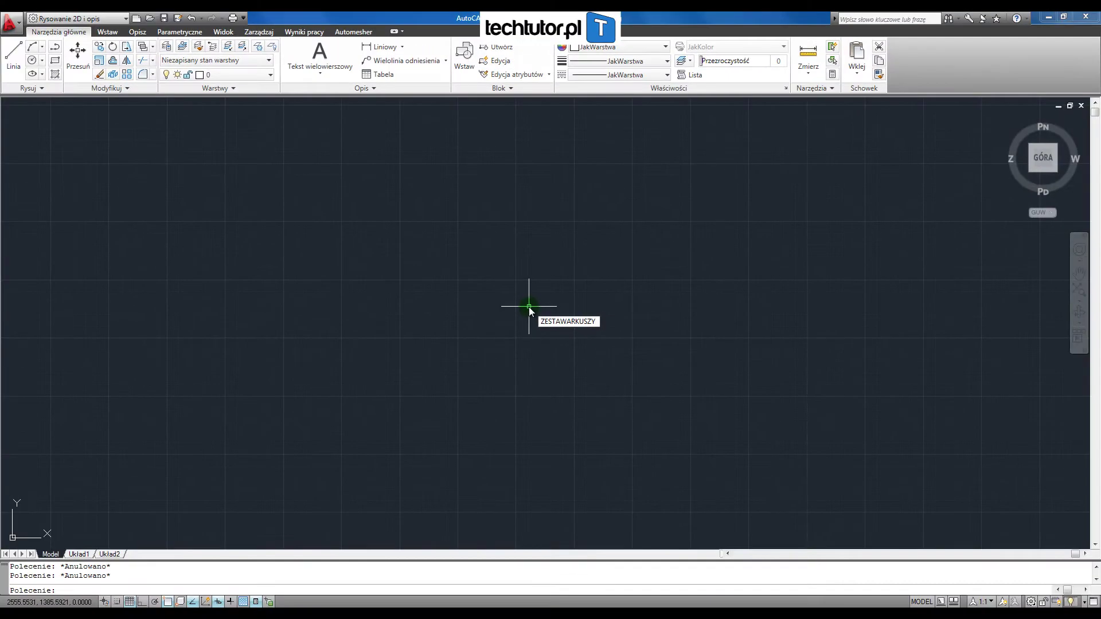
pyautogui.press('Return')
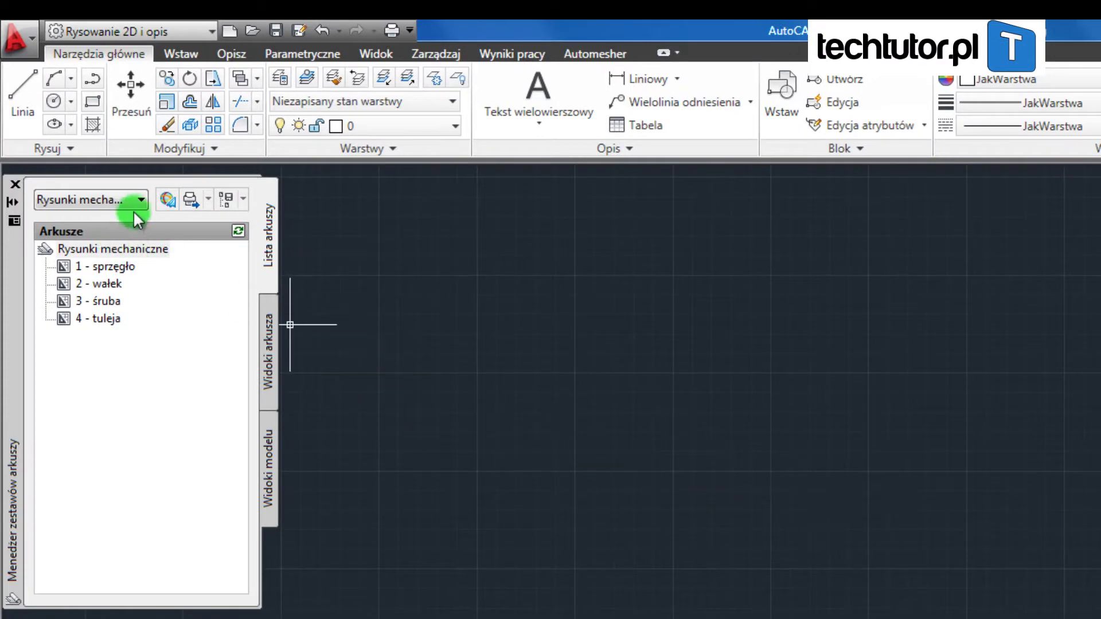
pyautogui.click(136, 202)
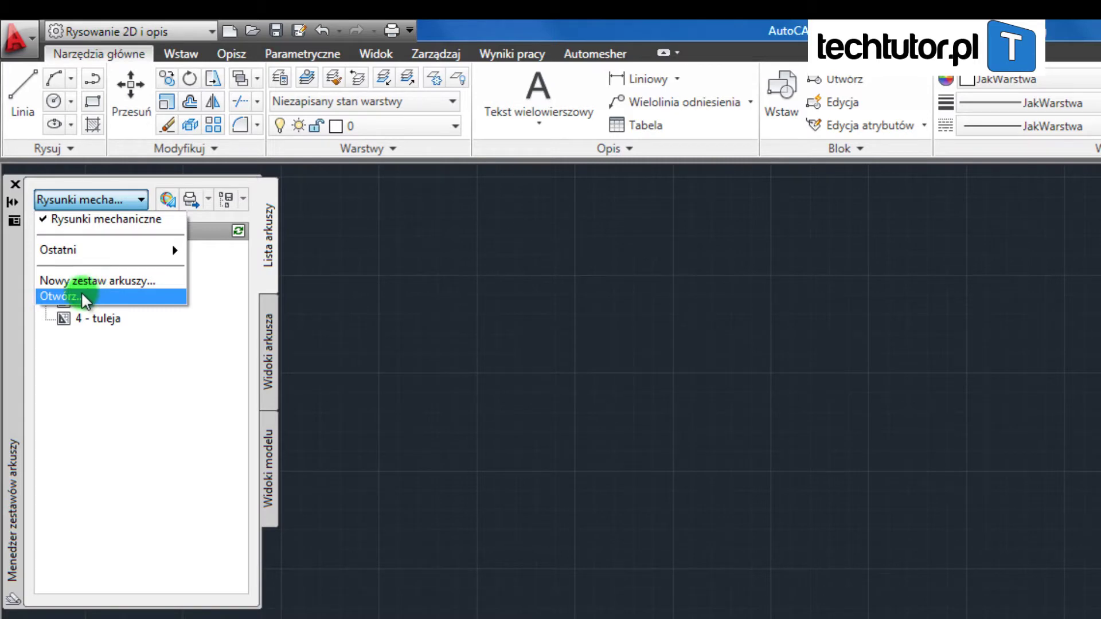
pyautogui.click(92, 218)
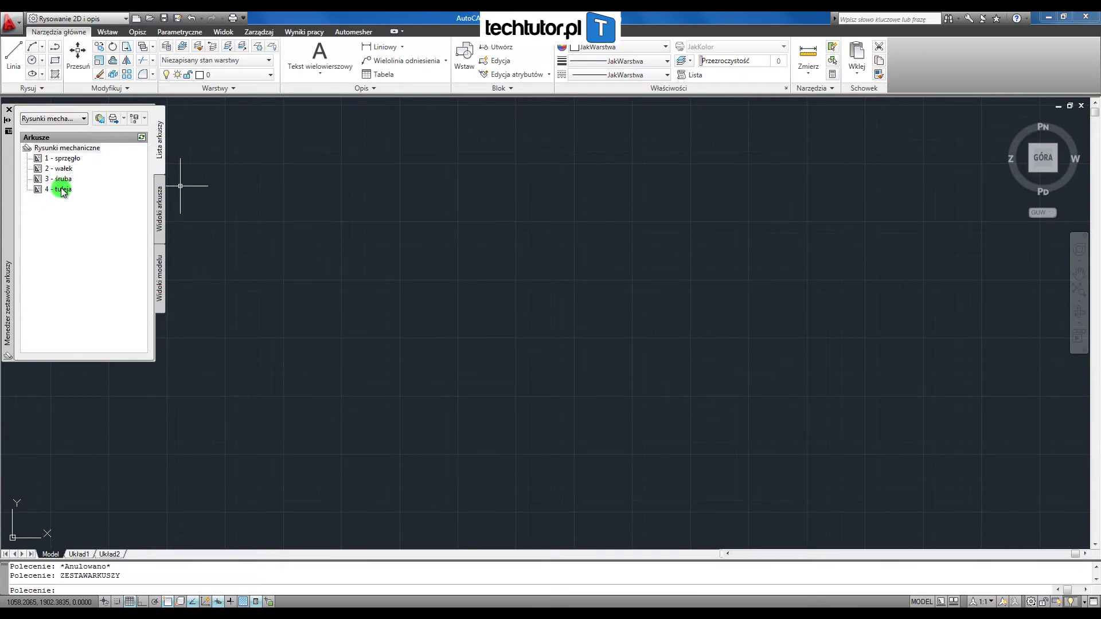
# - Open the '4 - tuleja' sheet layout and start inserting a sheet list table from it
pyautogui.doubleClick(63, 191)
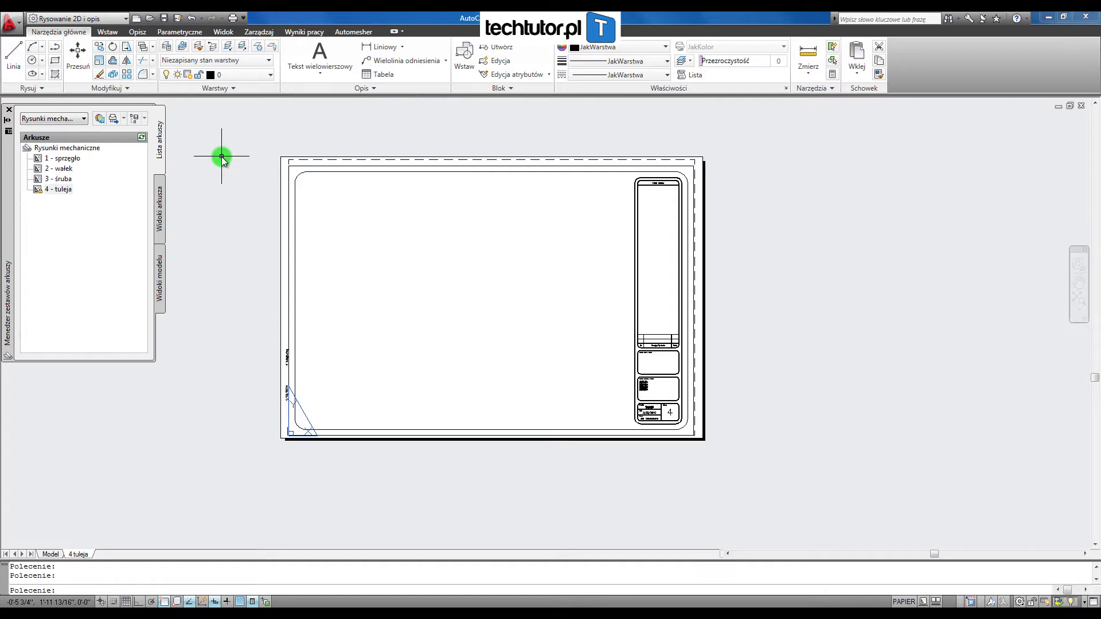
pyautogui.click(69, 191)
pyautogui.rightClick(69, 191)
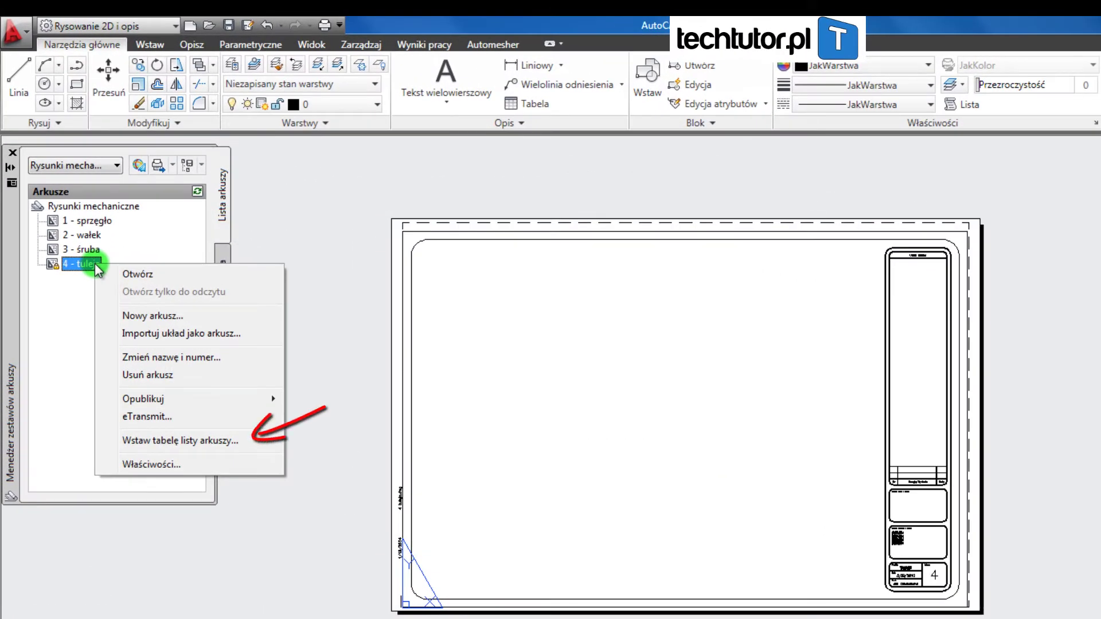
pyautogui.click(190, 440)
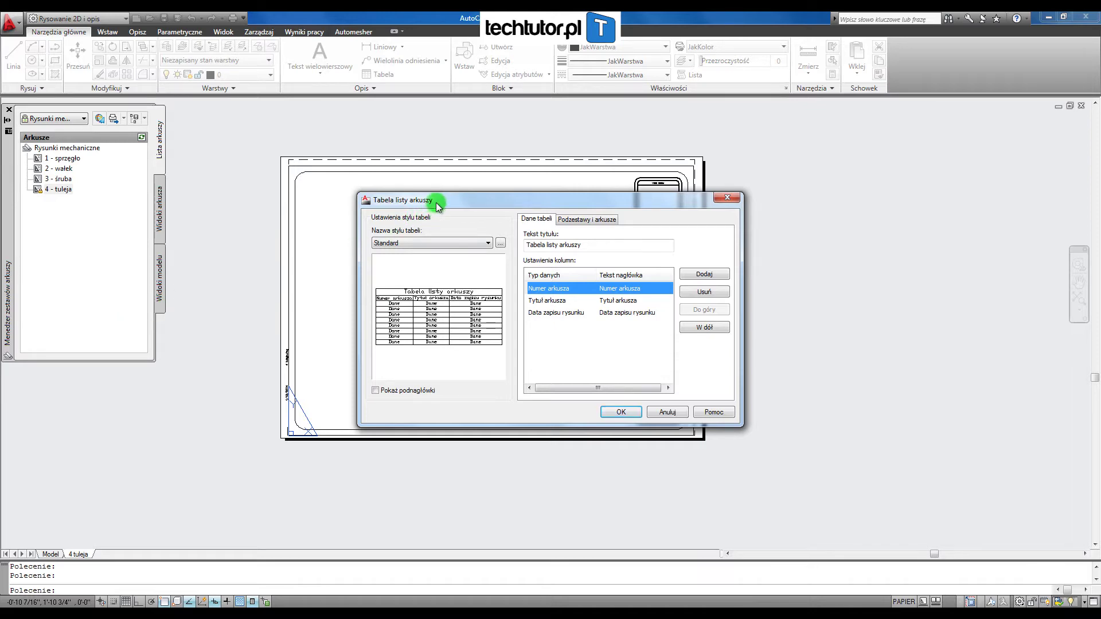
# - Add a new table column with data type 'Całkowity czas edycji rysunku'
pyautogui.moveTo(436, 202); pyautogui.dragTo(440, 194)
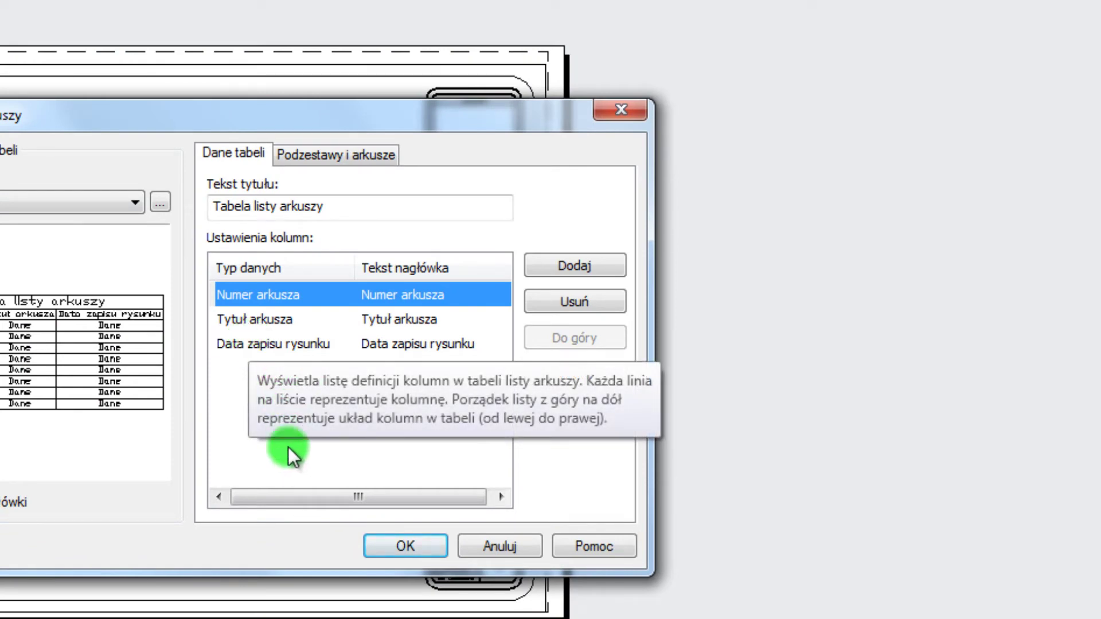
pyautogui.click(294, 339)
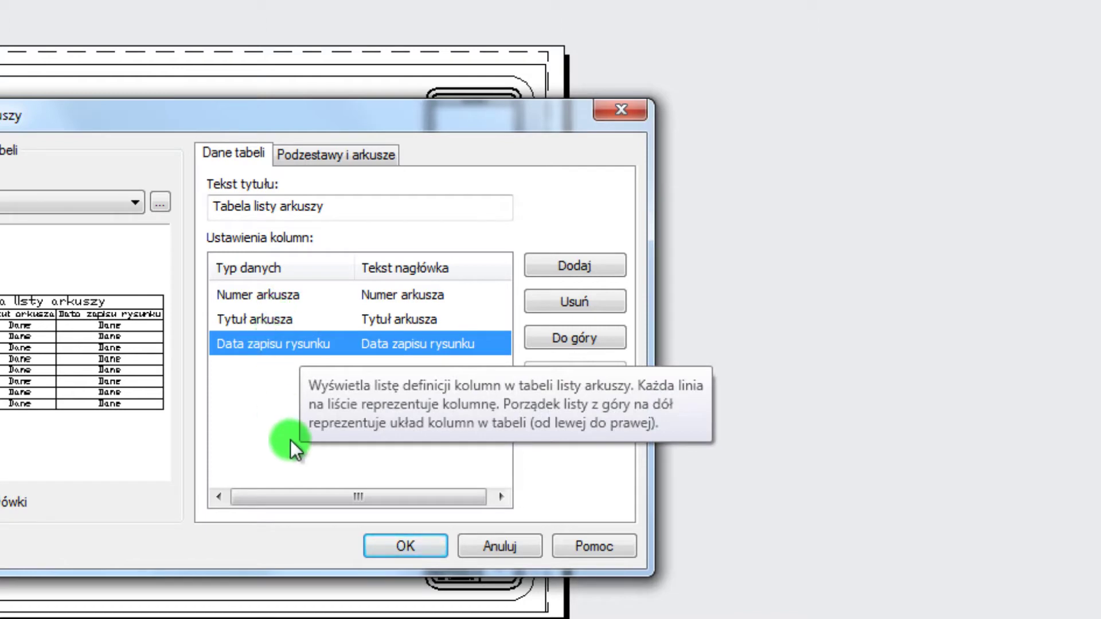
pyautogui.click(576, 268)
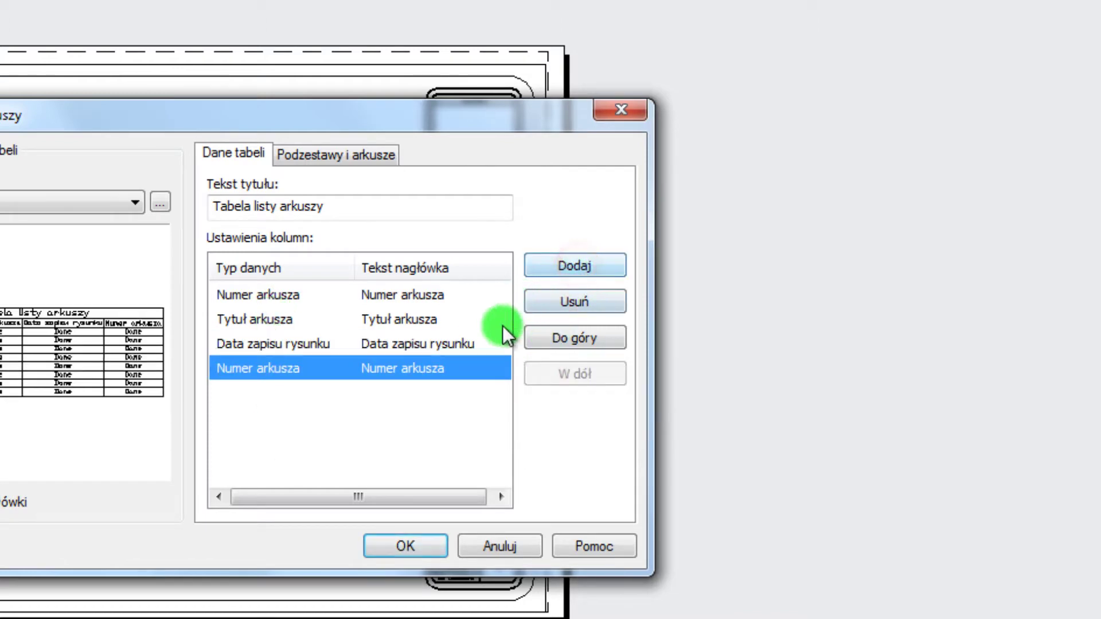
pyautogui.click(279, 367)
pyautogui.click(295, 370)
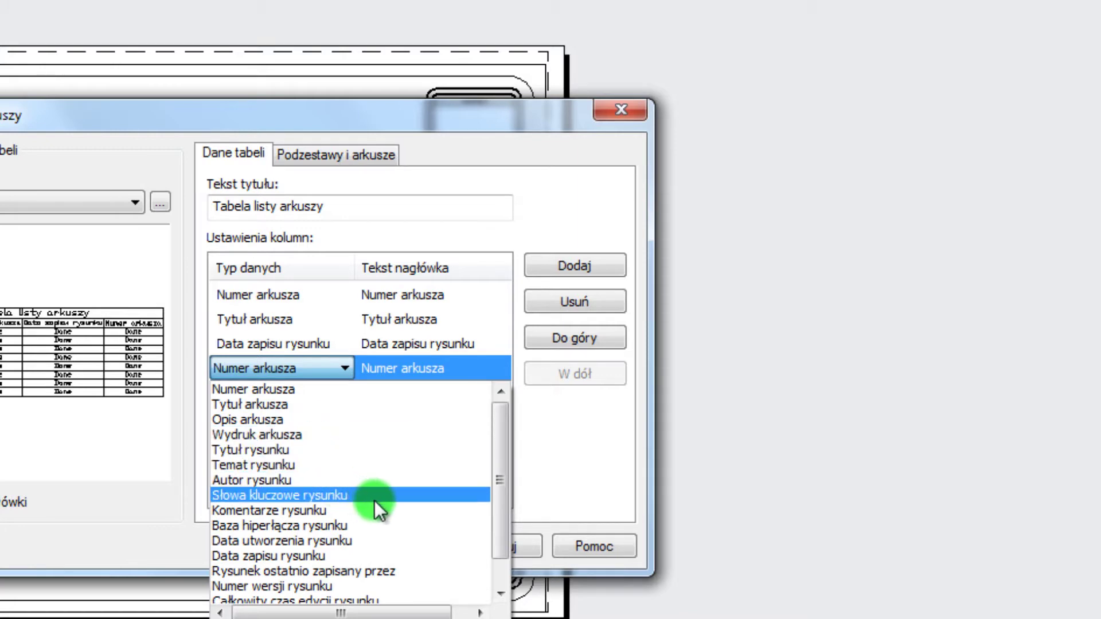
pyautogui.scroll(-1, 368, 531)
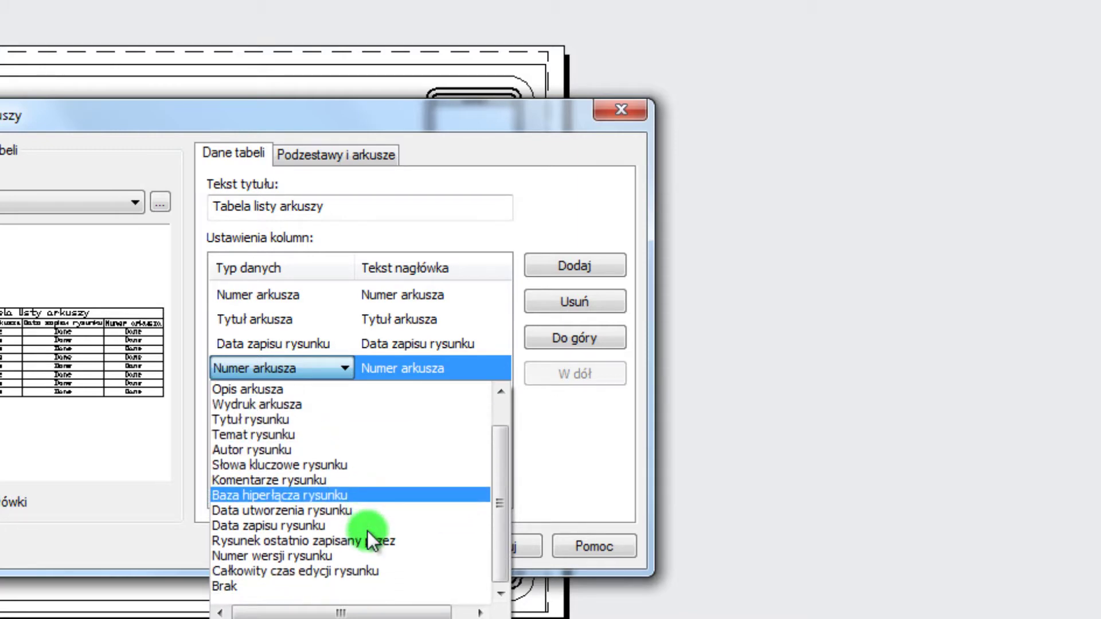
pyautogui.click(356, 571)
pyautogui.click(386, 454)
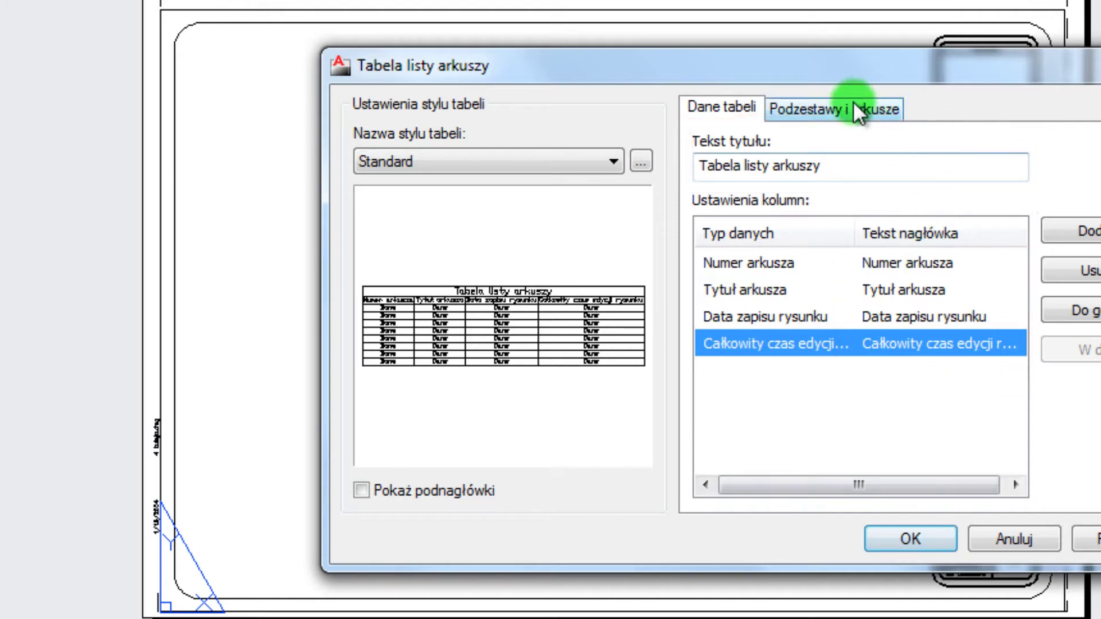
# - Include sheets 1 - sprzęgło, 2 - wałek and 3 - śruba in the table and confirm
pyautogui.click(795, 111)
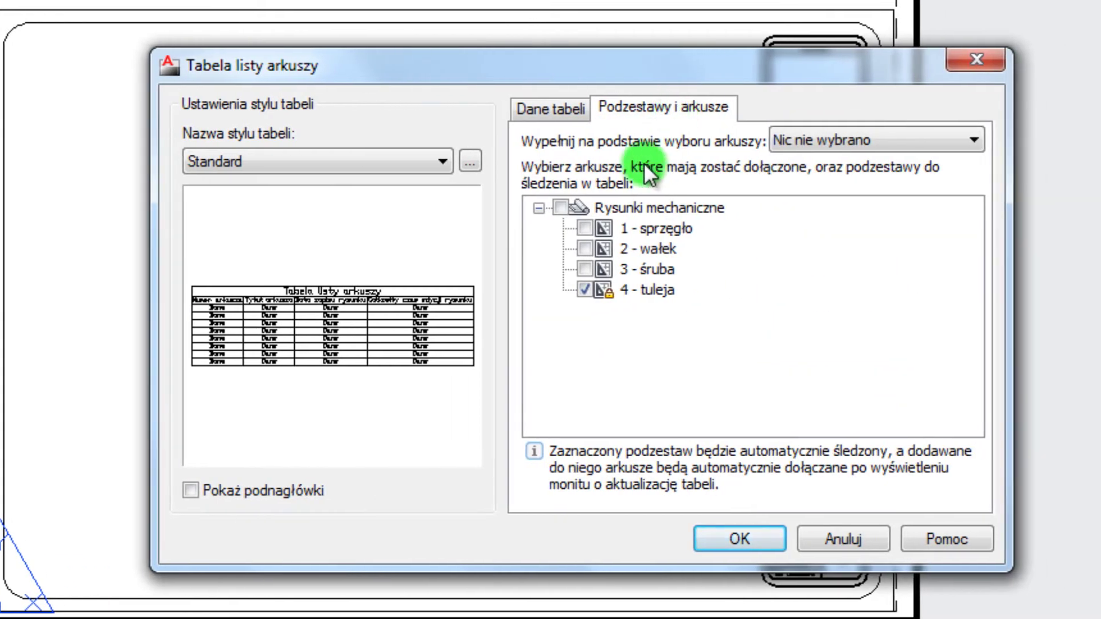
pyautogui.click(587, 228)
pyautogui.click(586, 249)
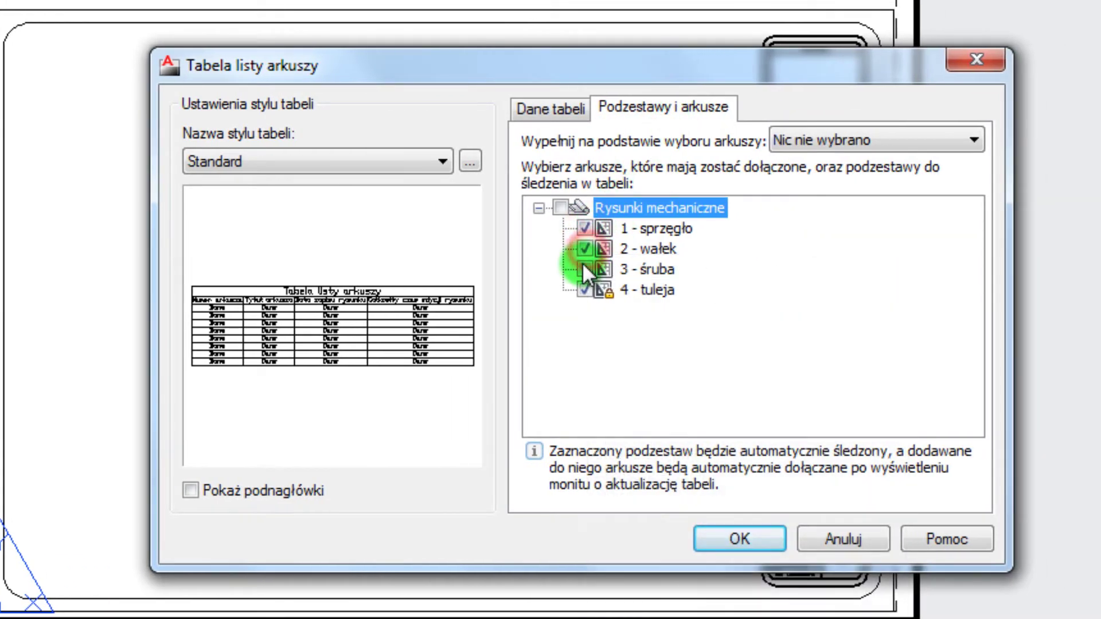
pyautogui.click(583, 266)
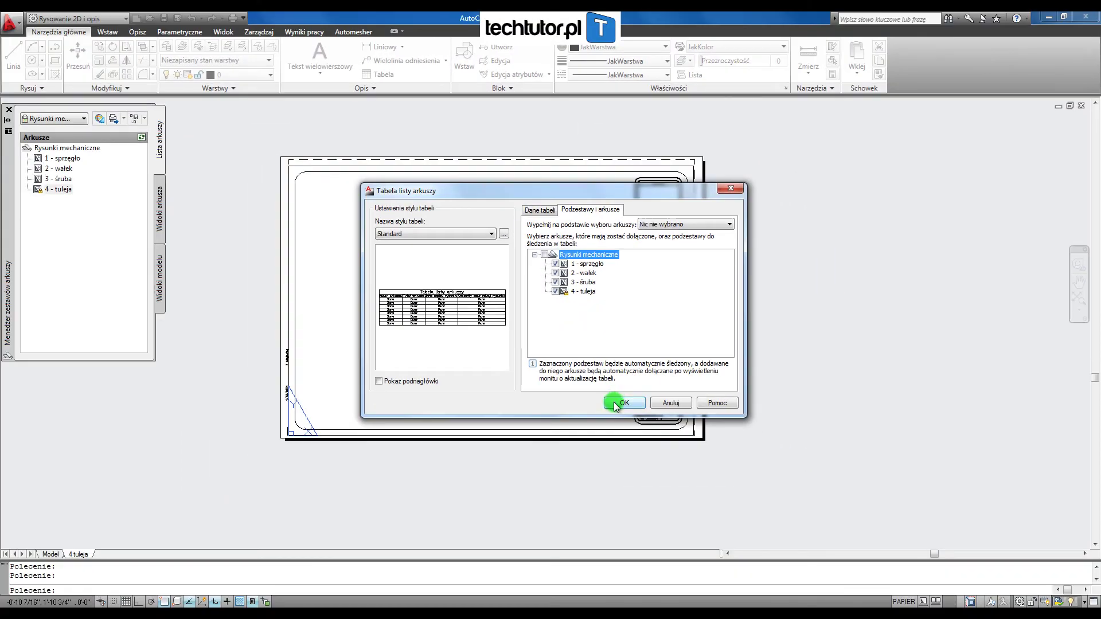
pyautogui.click(615, 405)
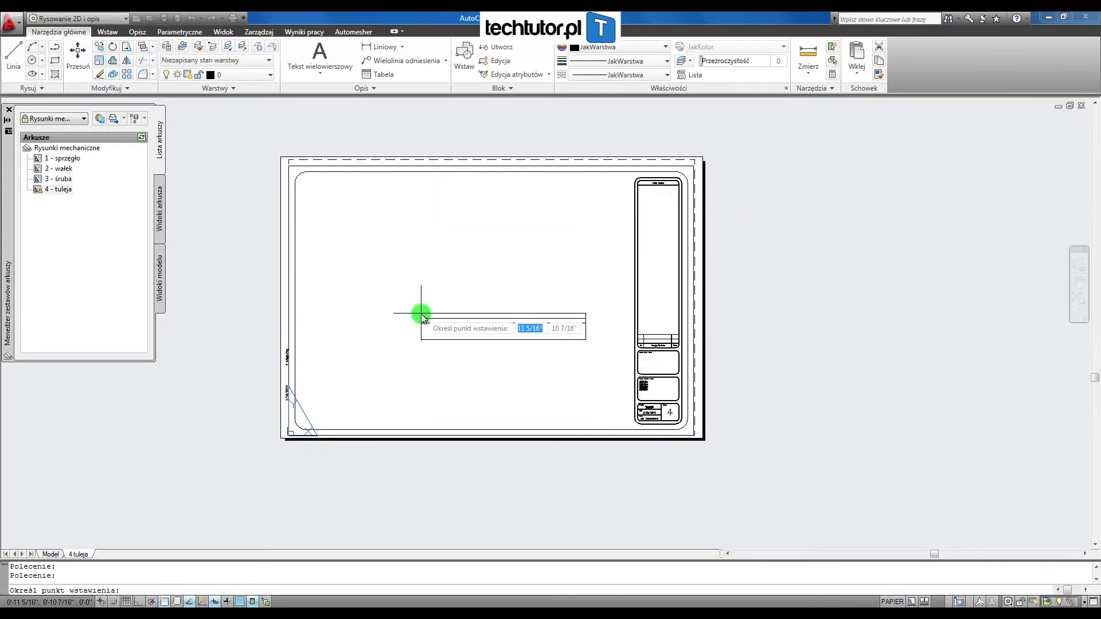
# - Place the sheet list table at the bottom of the tuleja layout, left of the title block
pyautogui.click(462, 395)
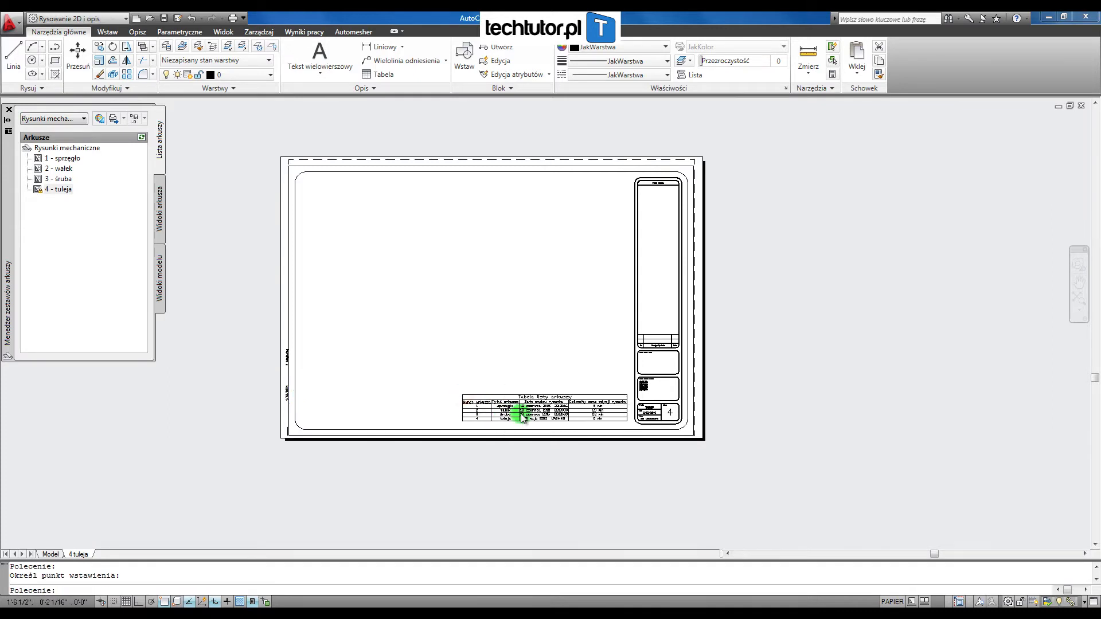
pyautogui.scroll(5, 519, 413)
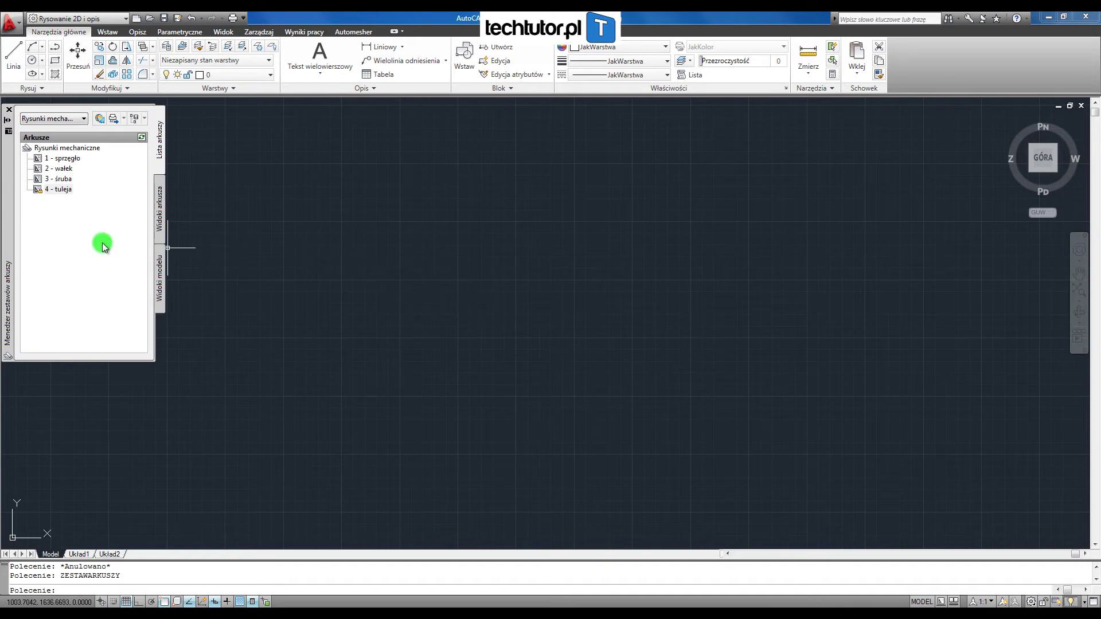
# - Publish the 'Rysunki mechaniczne' sheet set root with Publikuj do pliku PDF as 'Rysunki mechaniczne.pdf'
pyautogui.click(90, 216)
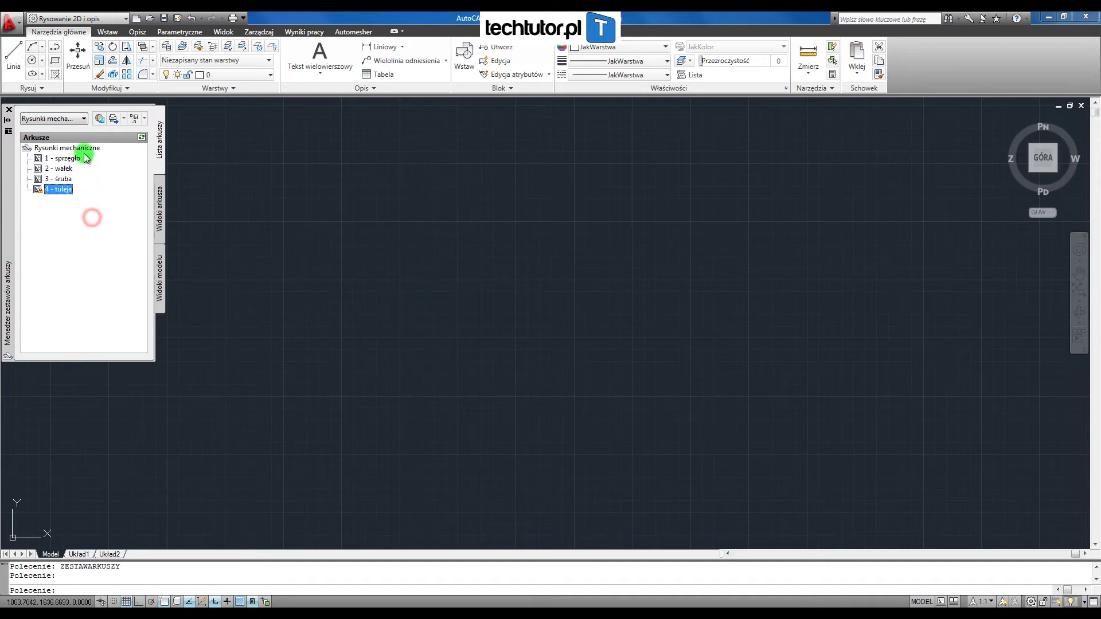
pyautogui.click(79, 149)
pyautogui.rightClick(79, 150)
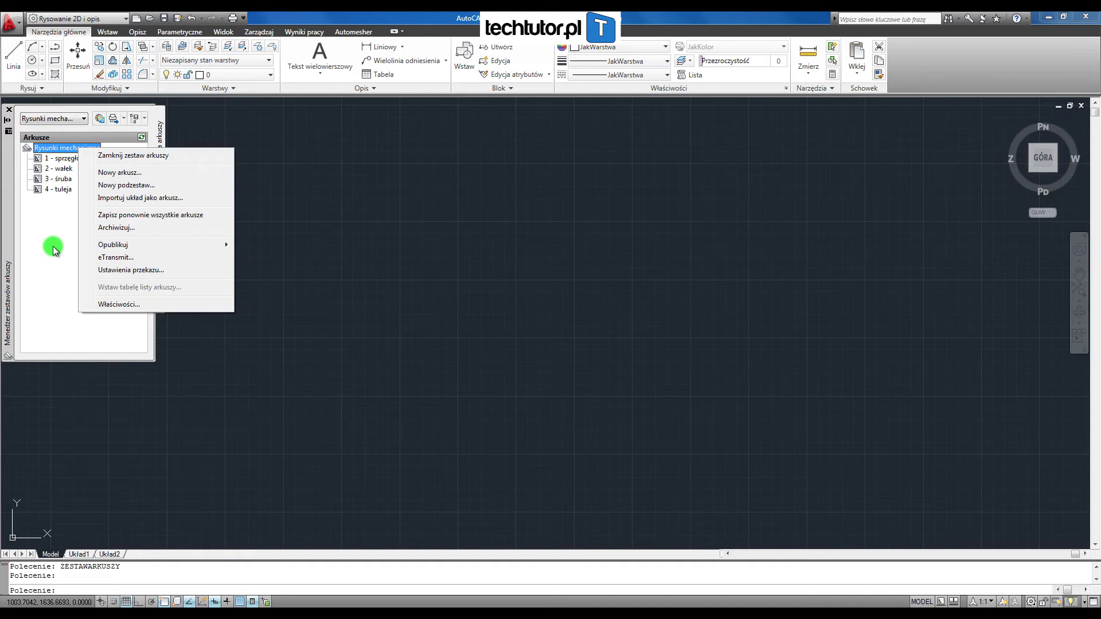
pyautogui.moveTo(112, 244)
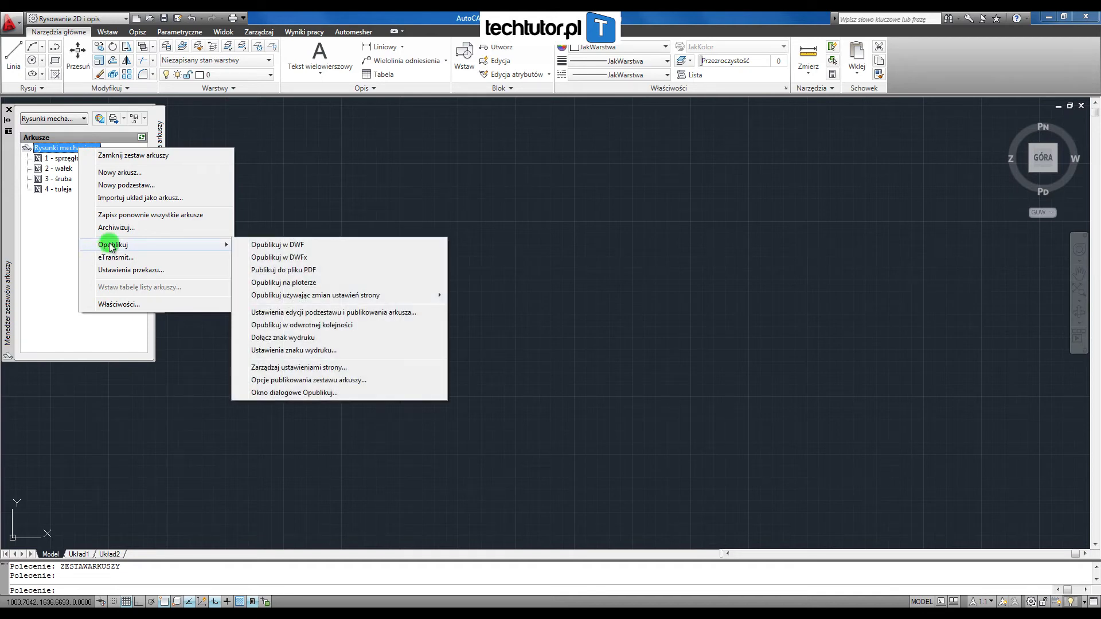
pyautogui.click(304, 274)
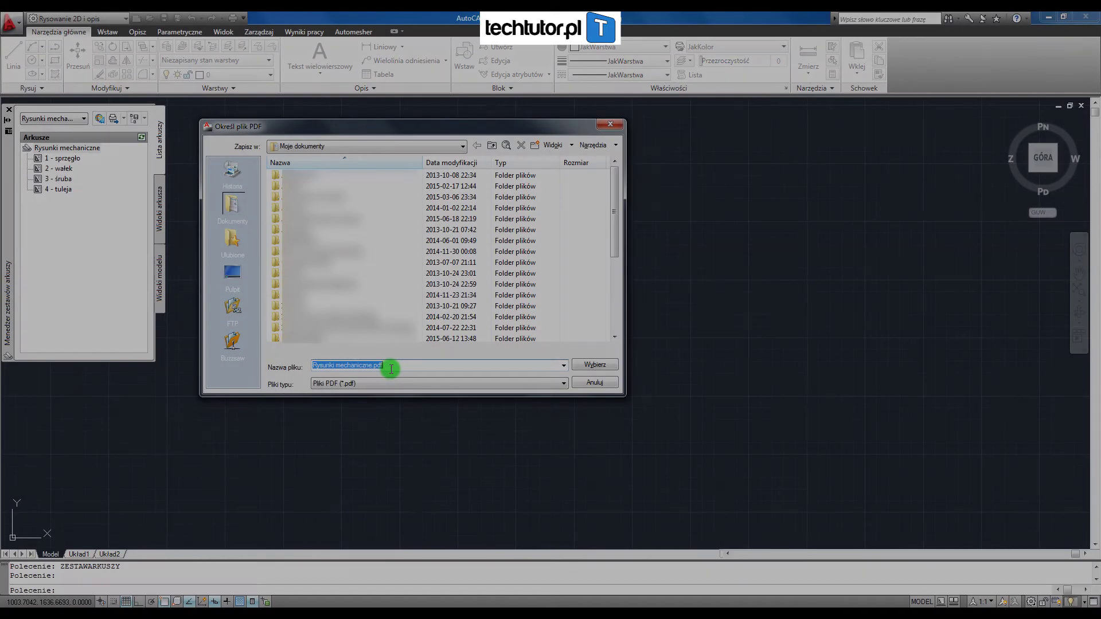
pyautogui.press('Return')
pyautogui.click(67, 147)
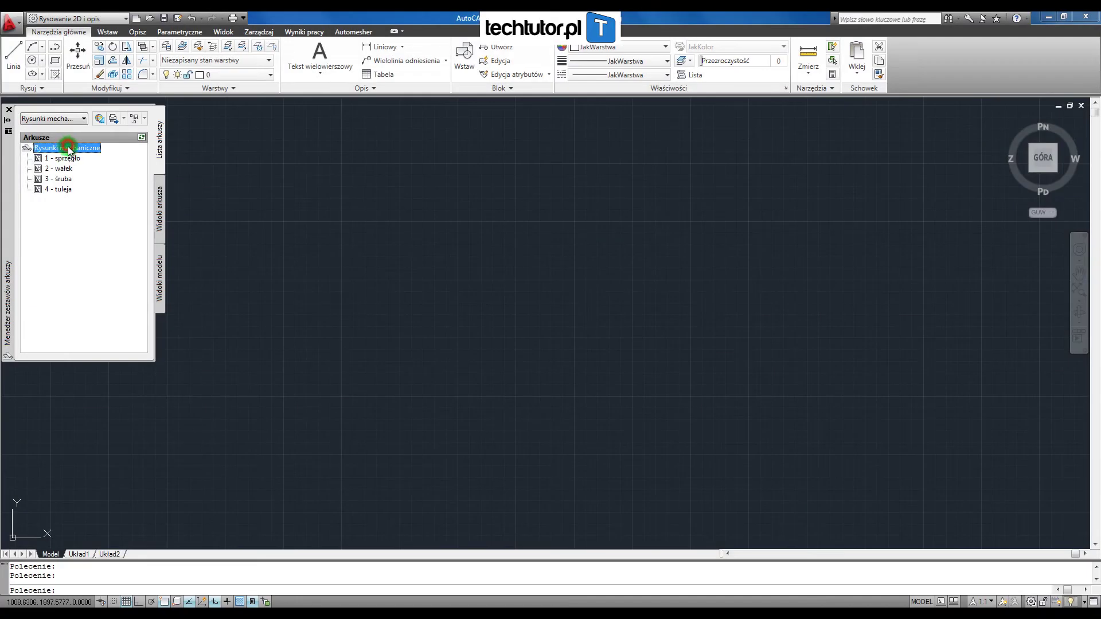
pyautogui.rightClick(73, 153)
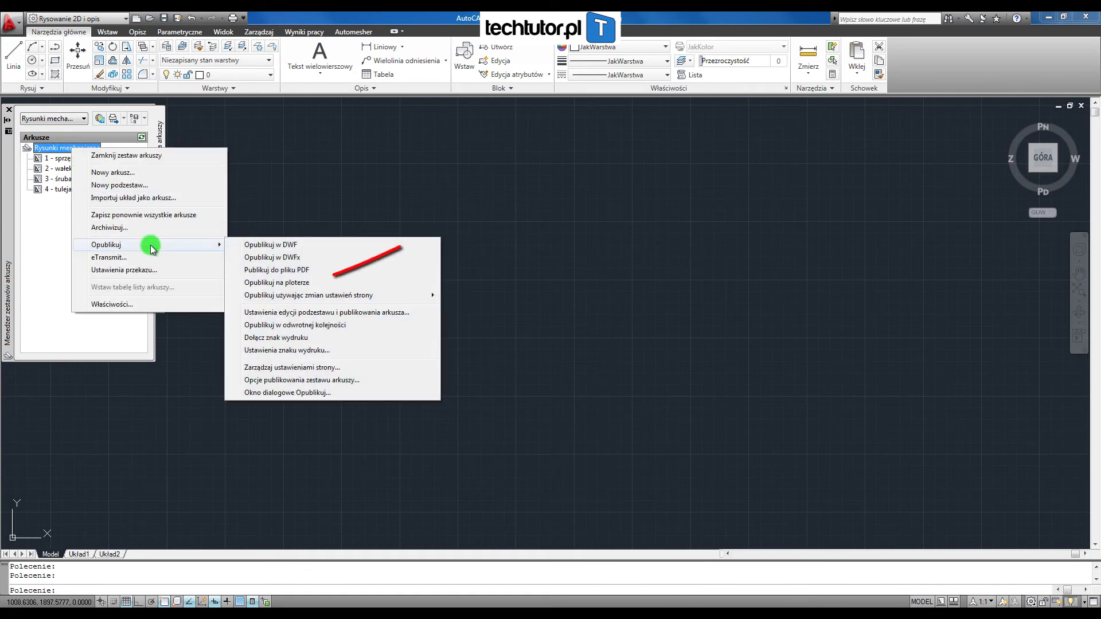
pyautogui.moveTo(126, 233)
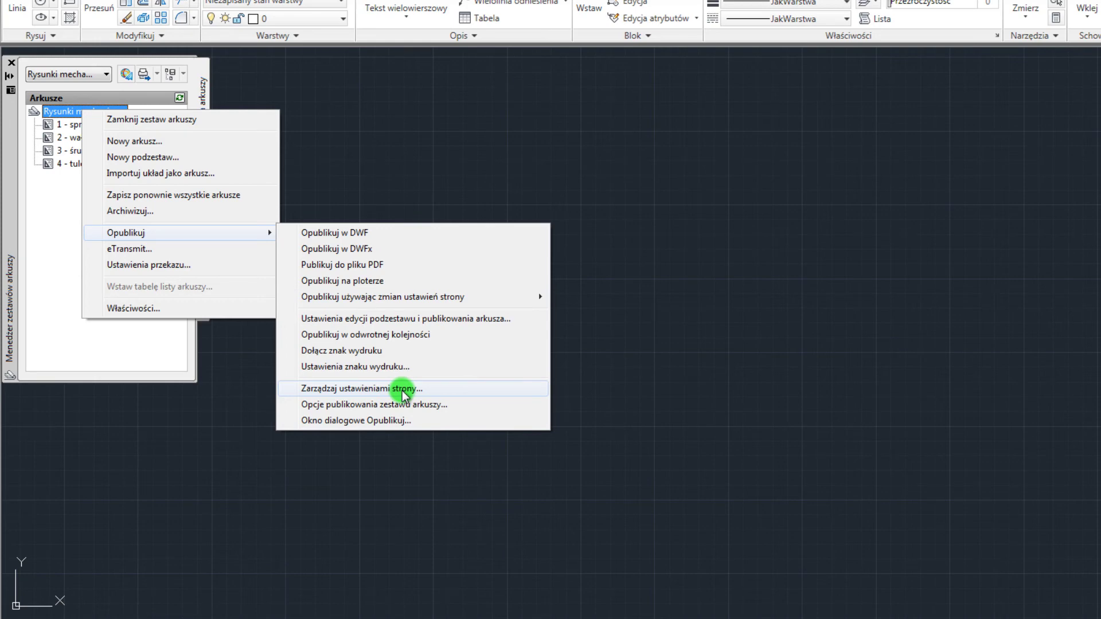
pyautogui.click(403, 390)
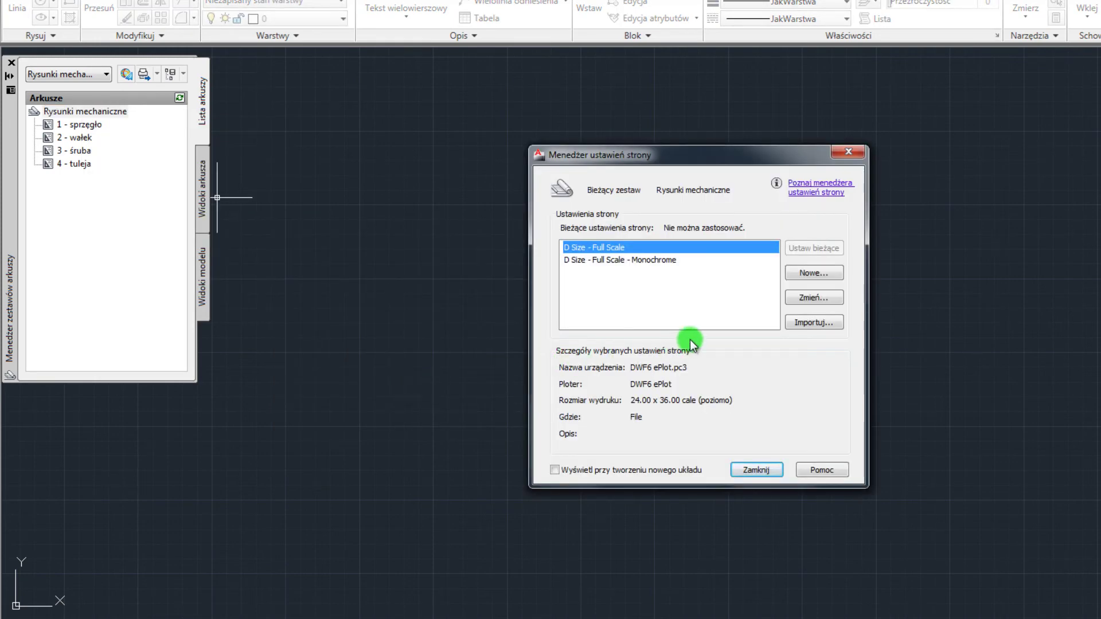
pyautogui.click(823, 299)
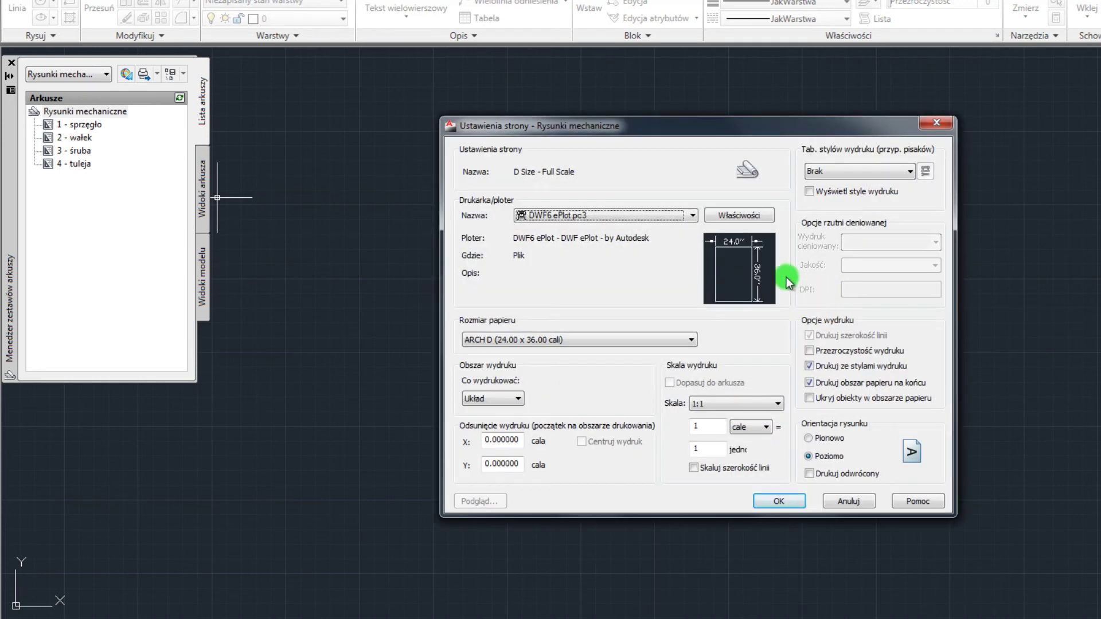
pyautogui.click(654, 217)
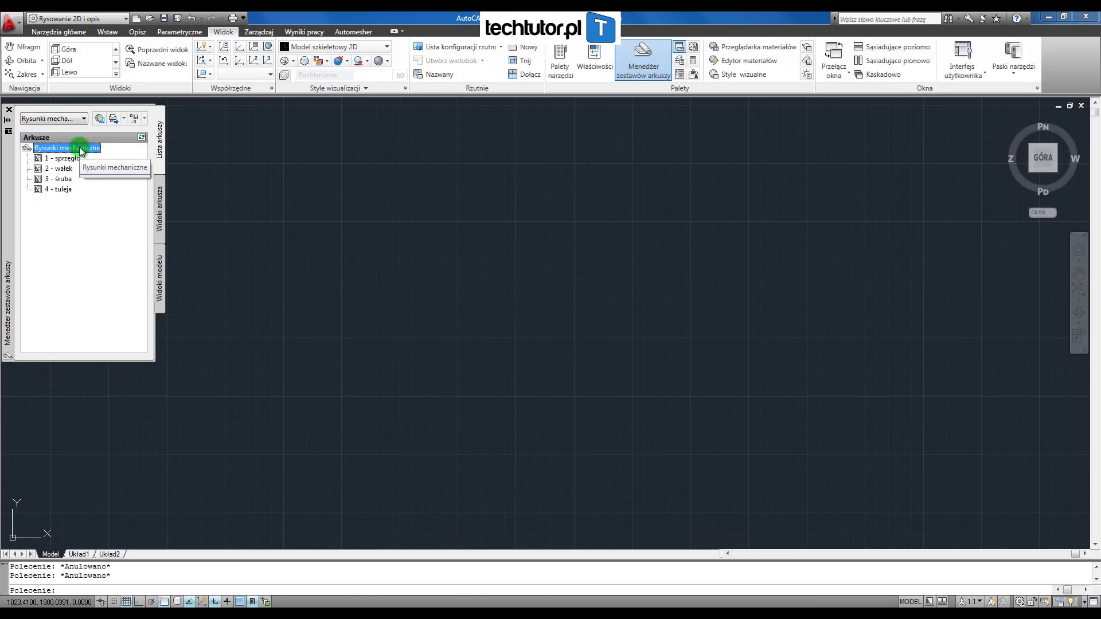
pyautogui.rightClick(81, 150)
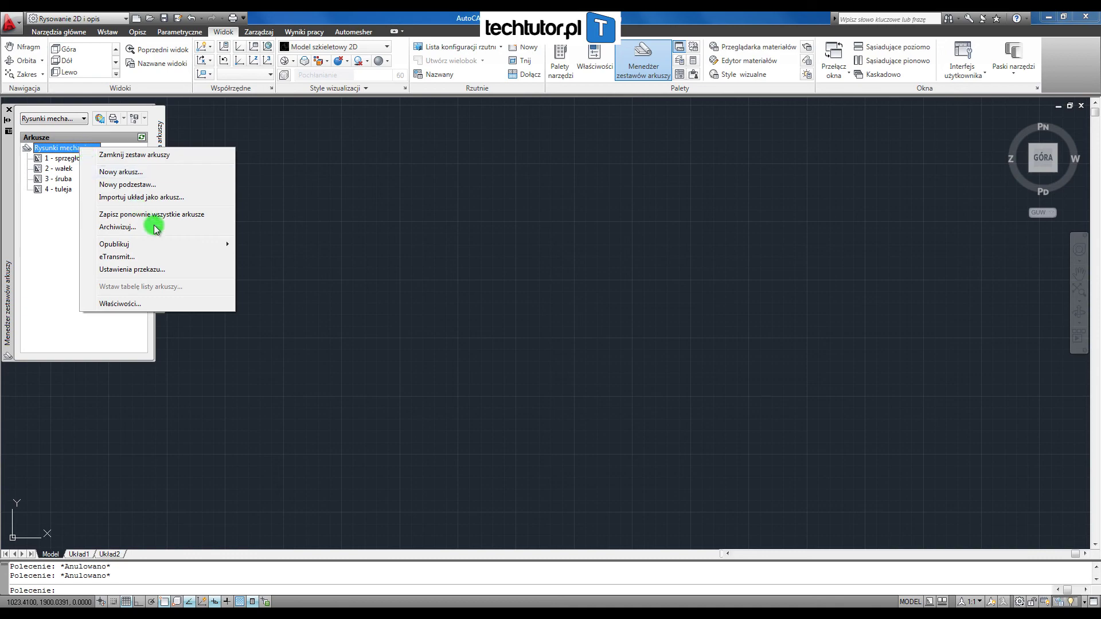